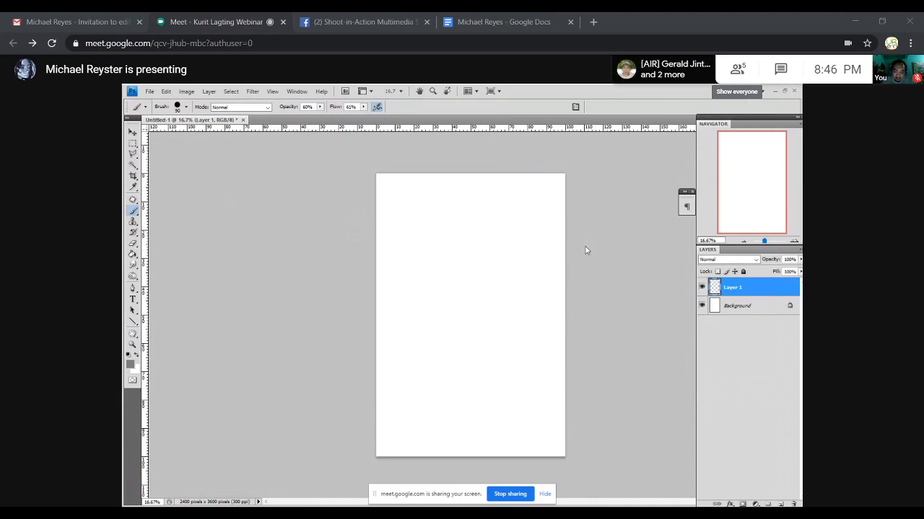
Step: Open the sepia statue bust photo from the Desktop and add a new blank layer above it
key("ctrl+s")
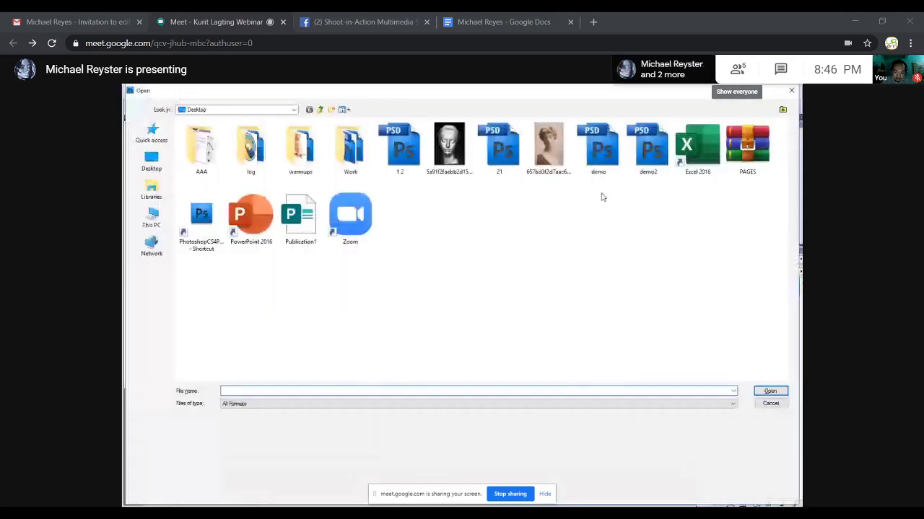
double_click(548, 148)
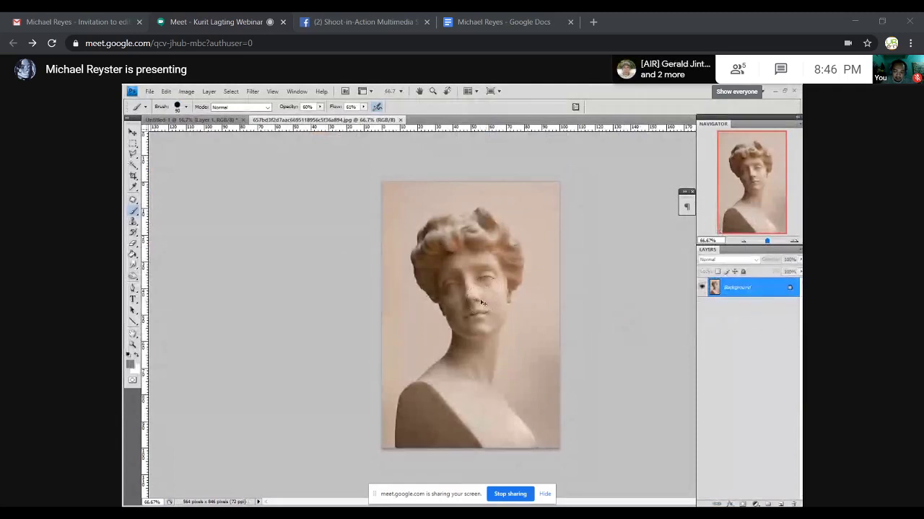
key("ctrl+shift+n")
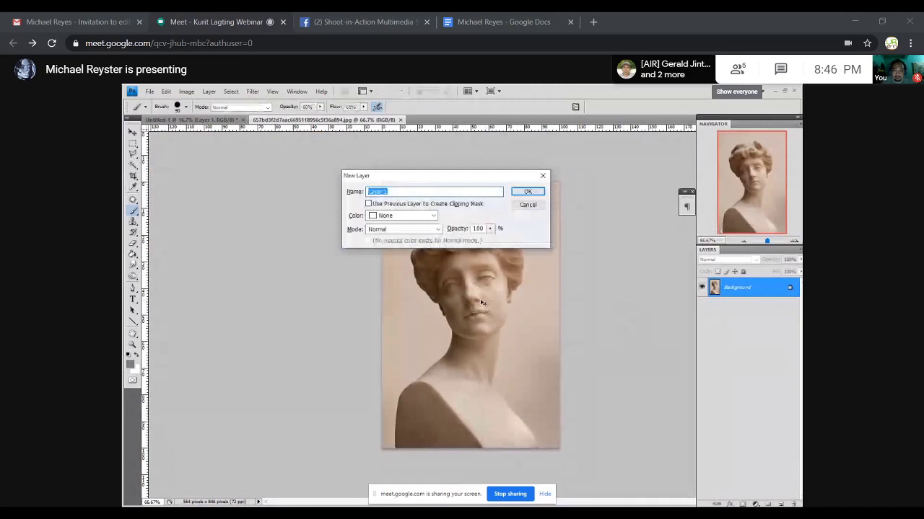
key("Return")
Step: Trace the statue's ear and jaw contour on the new layer with a small black brush
scroll(480, 302, "up", 3)
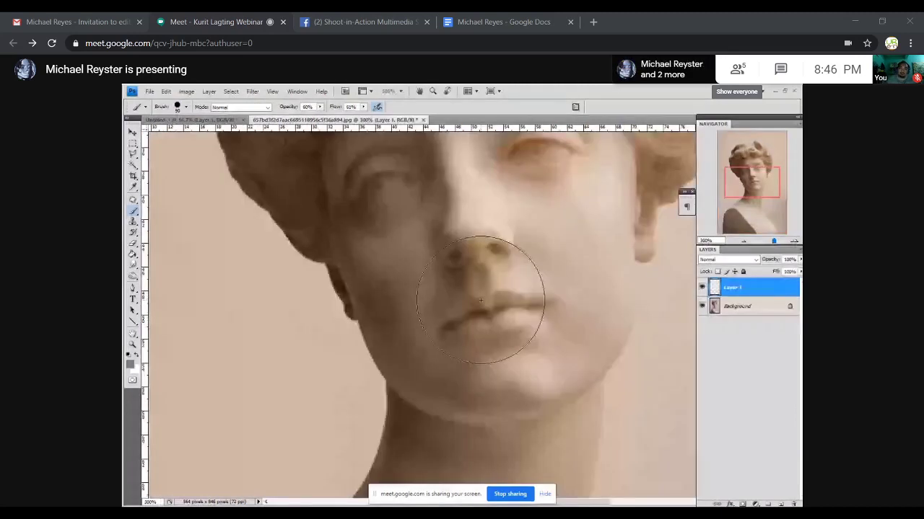
key("bracketleft")
key("bracketleft")
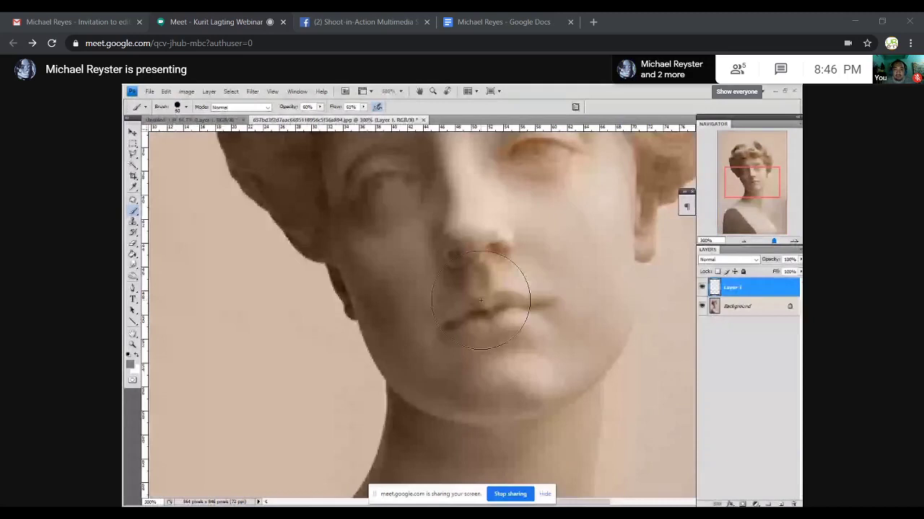
key("bracketleft")
key("bracketleft")
key("bracketleft")
key("bracketleft")
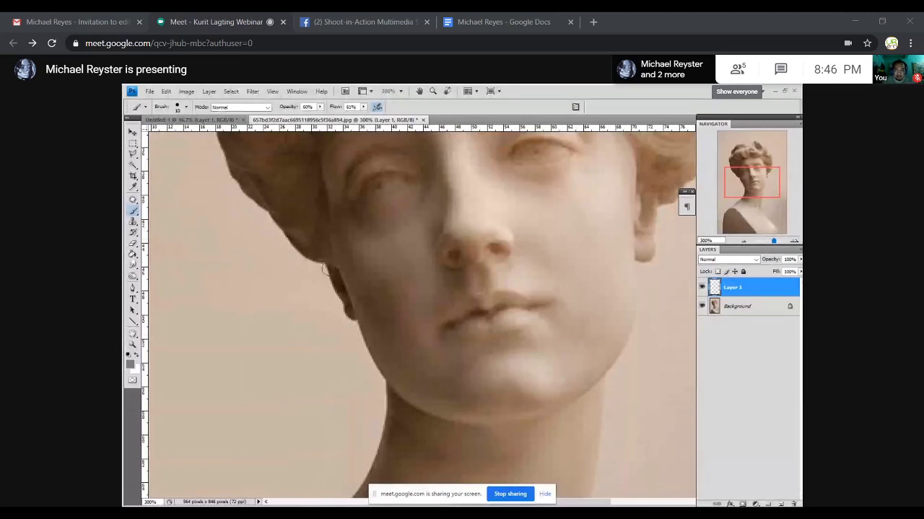
left_click(130, 364)
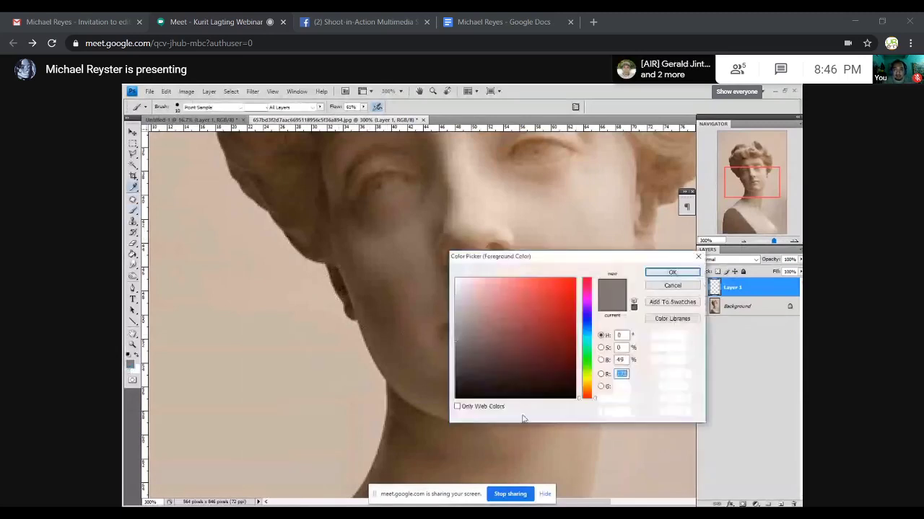
left_click(665, 275)
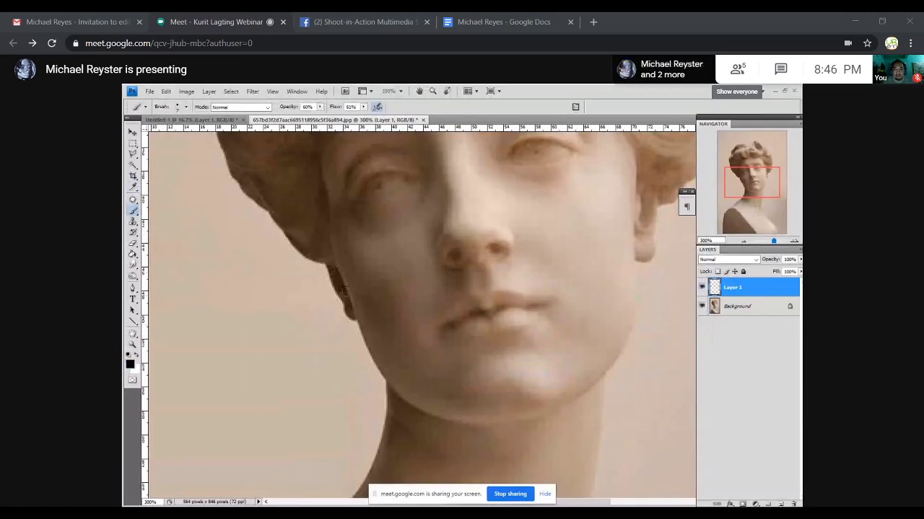
left_click_drag(343, 274, 359, 339)
left_click_drag(380, 381, 435, 417)
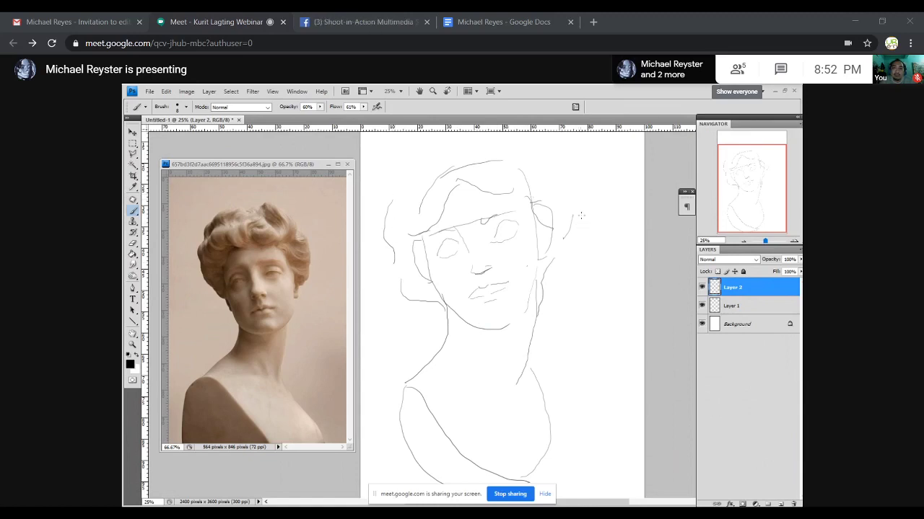
Step: Sketch part of the outer hair contour on Layer 2 of the bust line drawing
left_click_drag(581, 213, 565, 183)
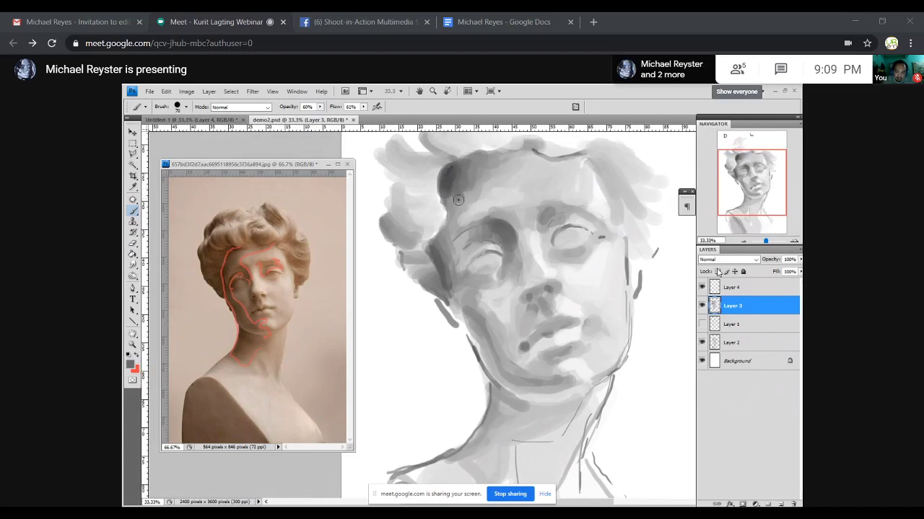
Step: Shade the temple and the area around the shadow-side eye in grey on Layer 3 of demo2.psd
mouse_move(473, 214)
left_mouse_down()
mouse_move(462, 174)
mouse_move(456, 247)
left_mouse_up()
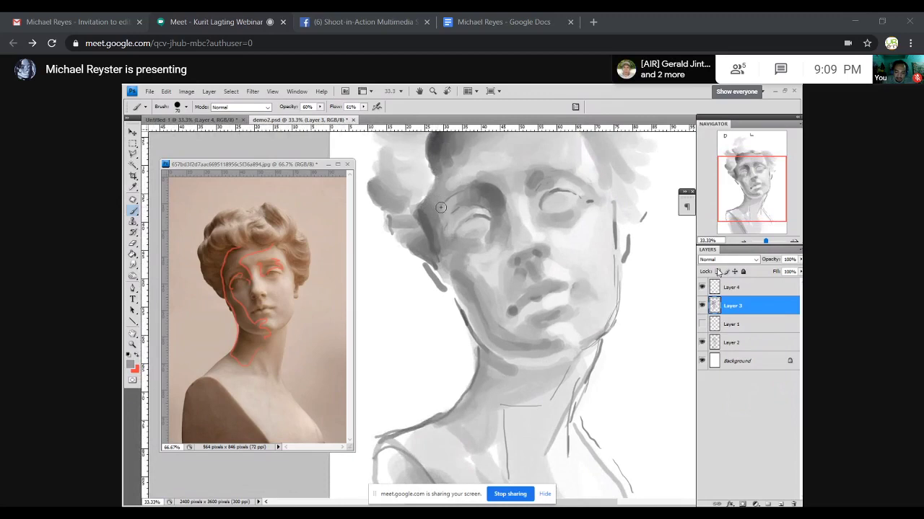
left_click_drag(442, 206, 458, 188)
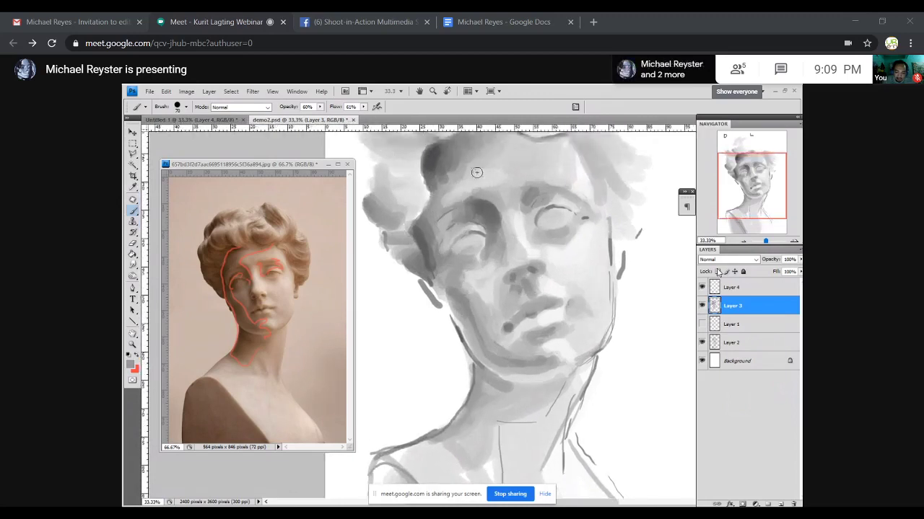
Step: Choose a soft round brush tip with 0% hardness
right_click(476, 178)
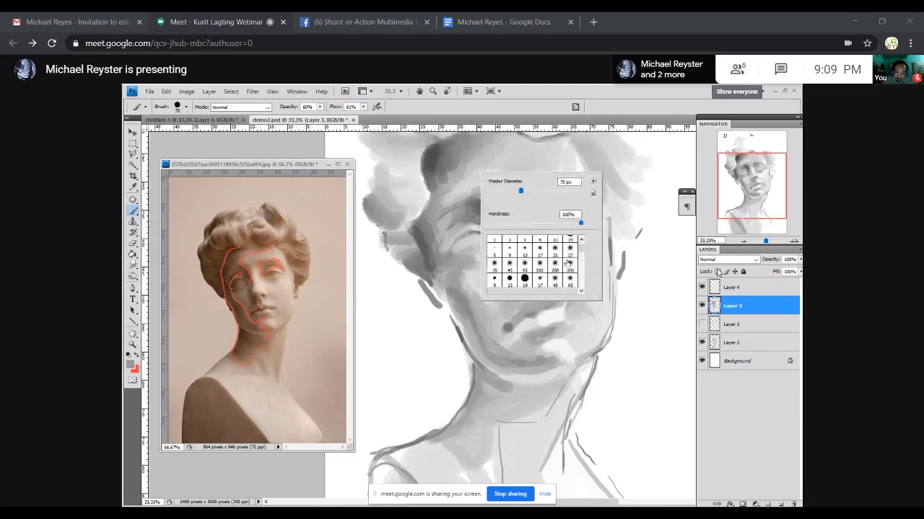
left_click(539, 261)
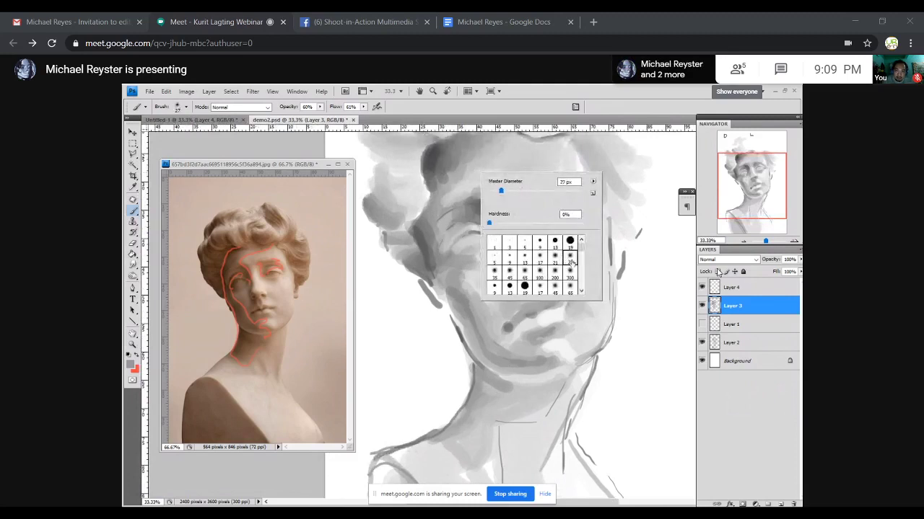
key("Return")
Step: Paint soft grey test strokes with a 150 px brush in the blank area beside the head and undo them
left_click_drag(527, 264, 453, 262)
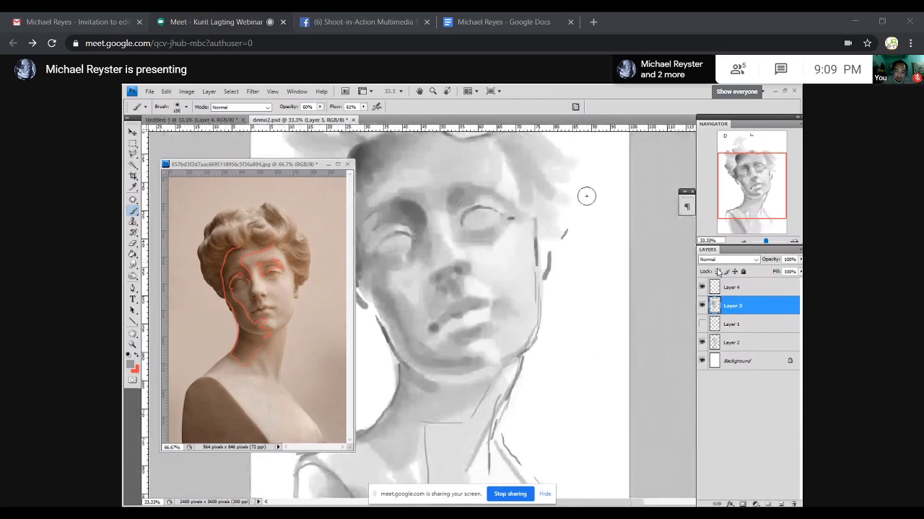
left_click_drag(587, 196, 588, 237)
mouse_move(600, 204)
left_mouse_down()
mouse_move(590, 284)
mouse_move(606, 242)
mouse_move(582, 262)
mouse_move(605, 257)
mouse_move(580, 284)
mouse_move(606, 280)
mouse_move(588, 305)
mouse_move(595, 278)
left_mouse_up()
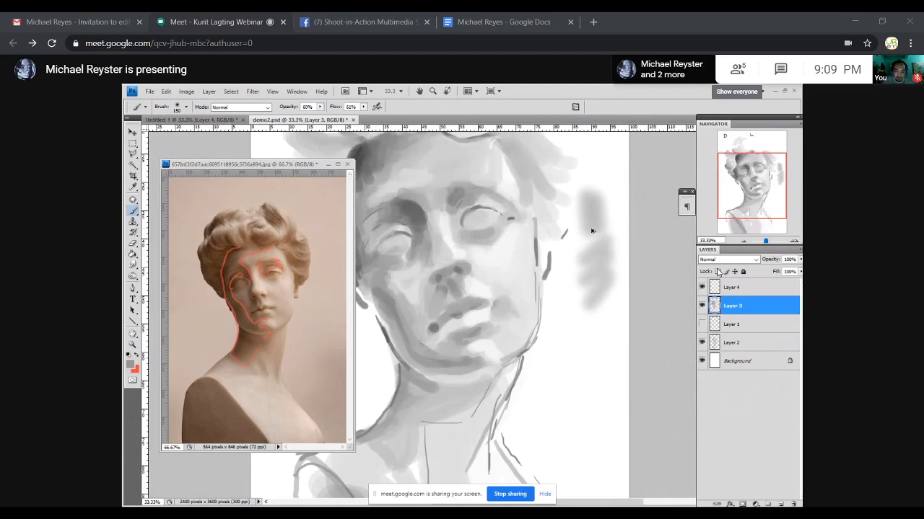
key("ctrl+alt+z")
key("ctrl+alt+z")
key("ctrl+alt+z")
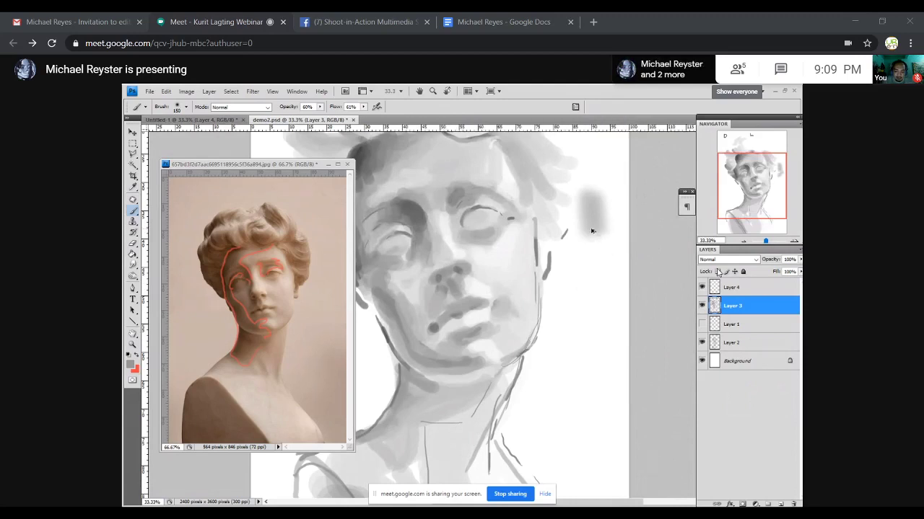
key("ctrl+alt+z")
key("ctrl+alt+z")
key("ctrl+alt+z")
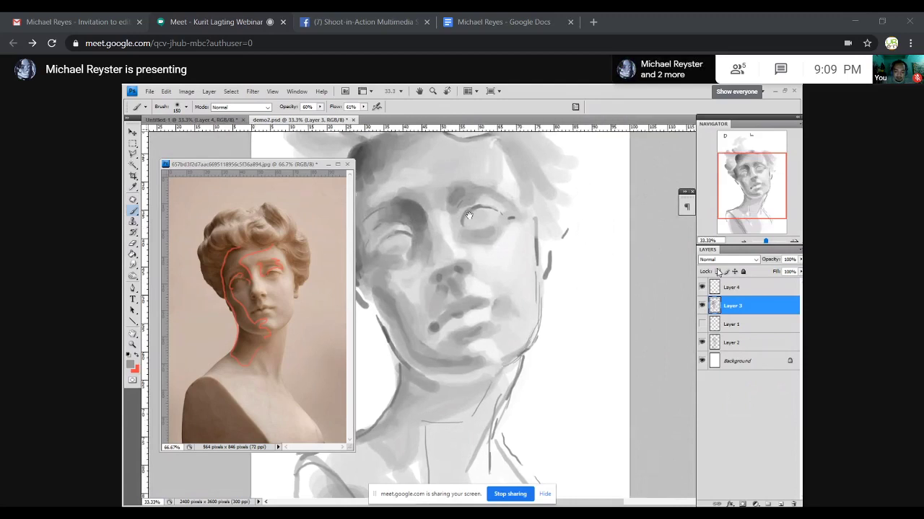
Step: Shade the shadow-side eye socket and the nostril area of the face on Layer 3
mouse_move(469, 215)
left_mouse_down()
mouse_move(467, 228)
mouse_move(451, 222)
left_mouse_up()
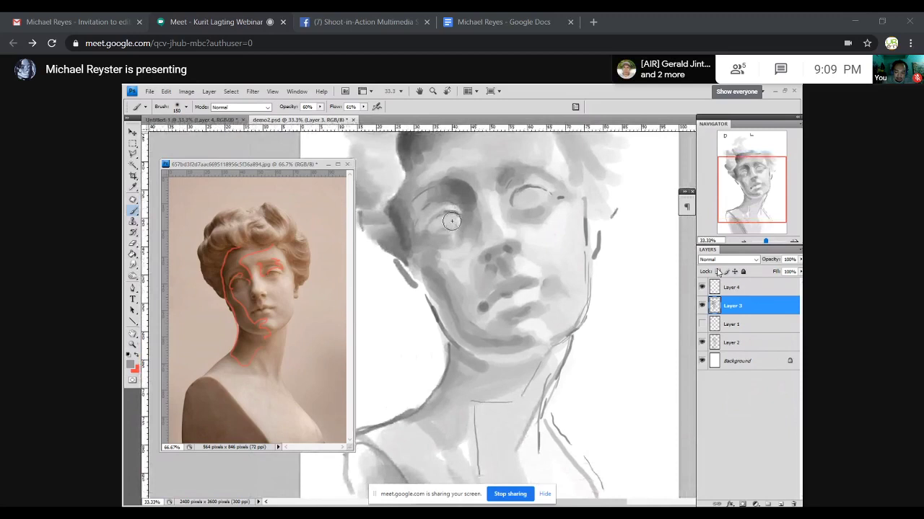
left_click_drag(438, 194, 450, 220)
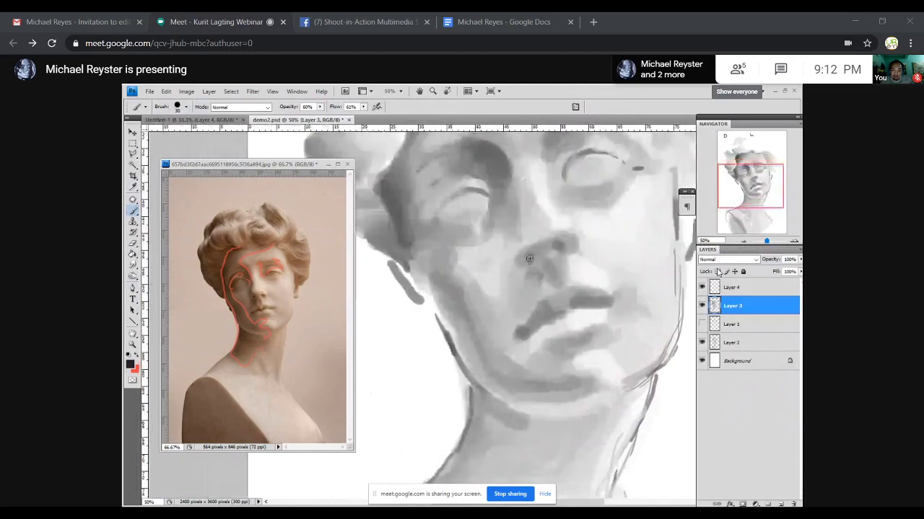
left_click_drag(488, 287, 519, 252)
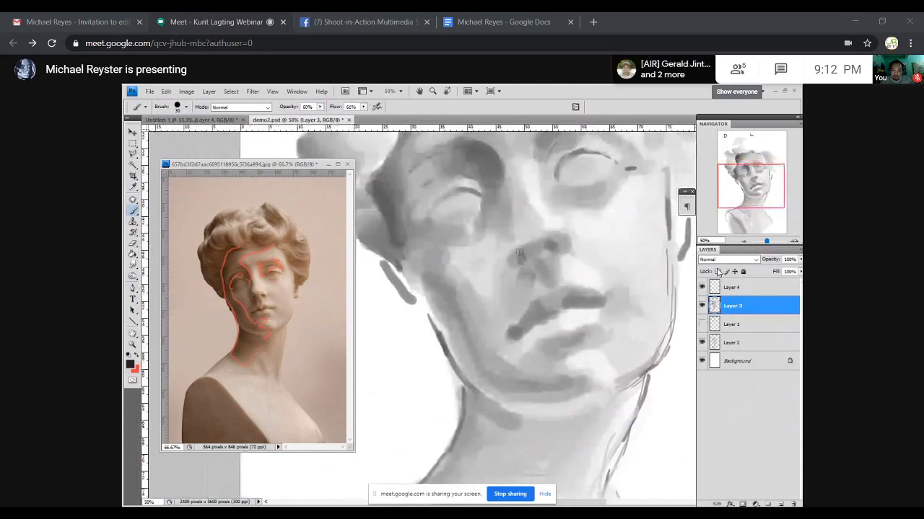
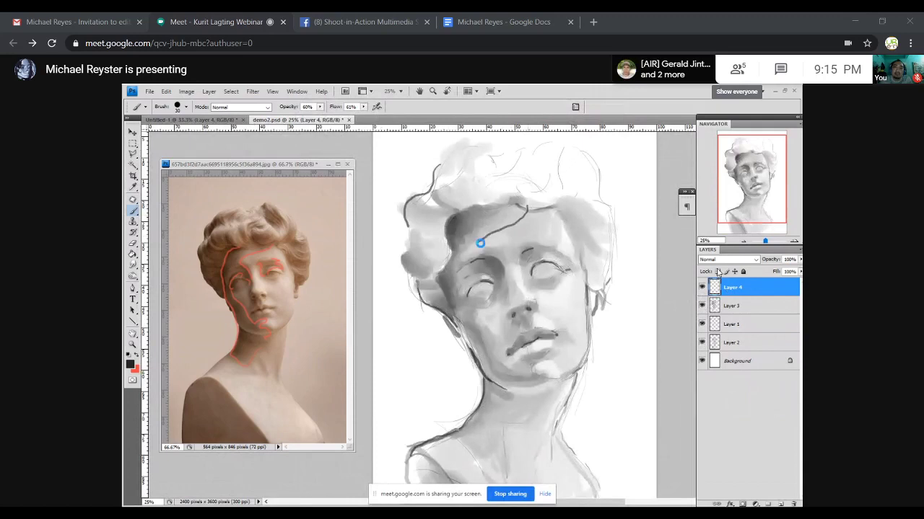
Step: Undo the dark forehead stroke and trace the shadow edges along the forehead and side of the face in red on Layer 4
key("ctrl+z")
key("x")
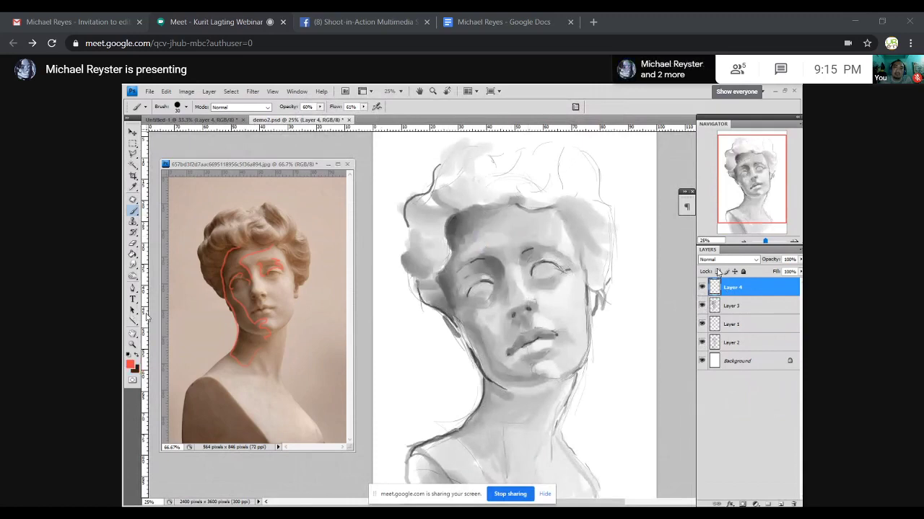
mouse_move(517, 208)
left_mouse_down()
mouse_move(479, 243)
mouse_move(499, 277)
left_mouse_up()
left_click_drag(450, 251, 445, 269)
left_click_drag(452, 311, 481, 359)
left_click_drag(500, 283, 479, 282)
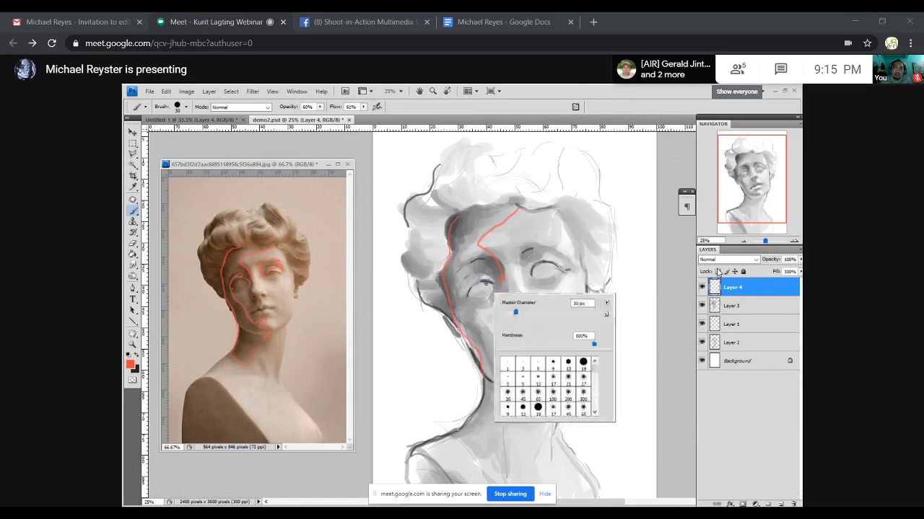
Step: Continue the red shadow boundary around the shadow-side eye, down the cheek and chin, and across the neck
left_click(481, 277)
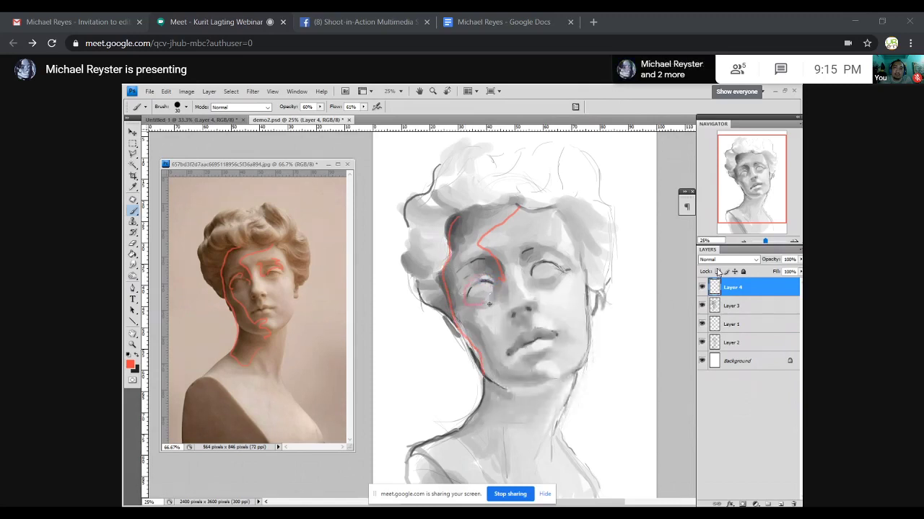
mouse_move(483, 301)
left_mouse_down()
mouse_move(497, 355)
mouse_move(535, 375)
mouse_move(488, 444)
left_mouse_up()
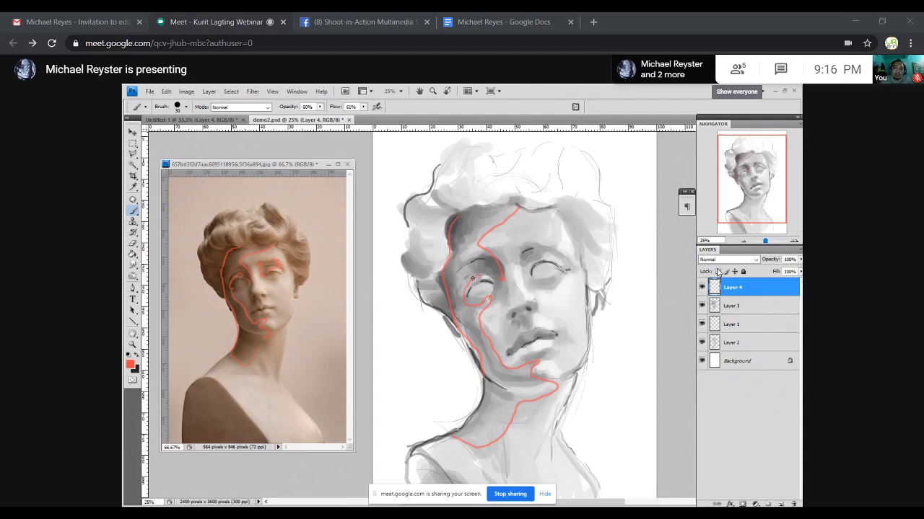
key("space")
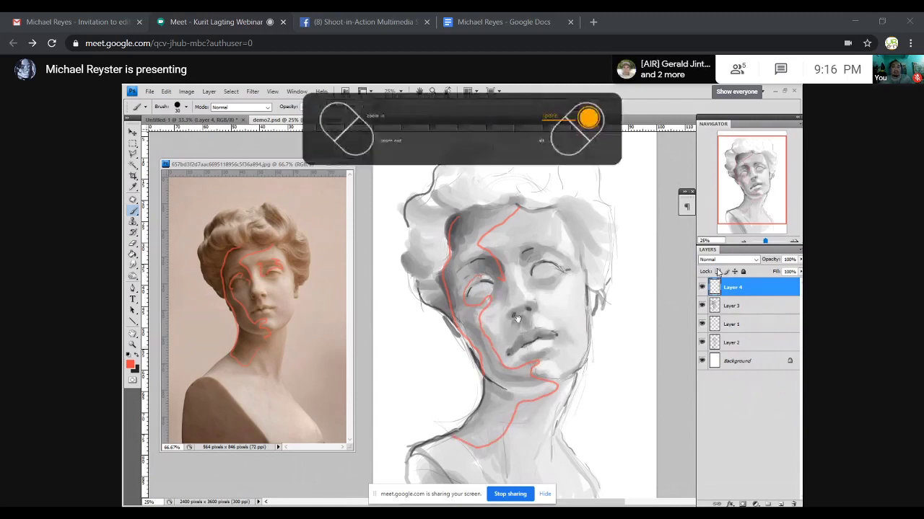
left_click_drag(517, 333, 536, 417)
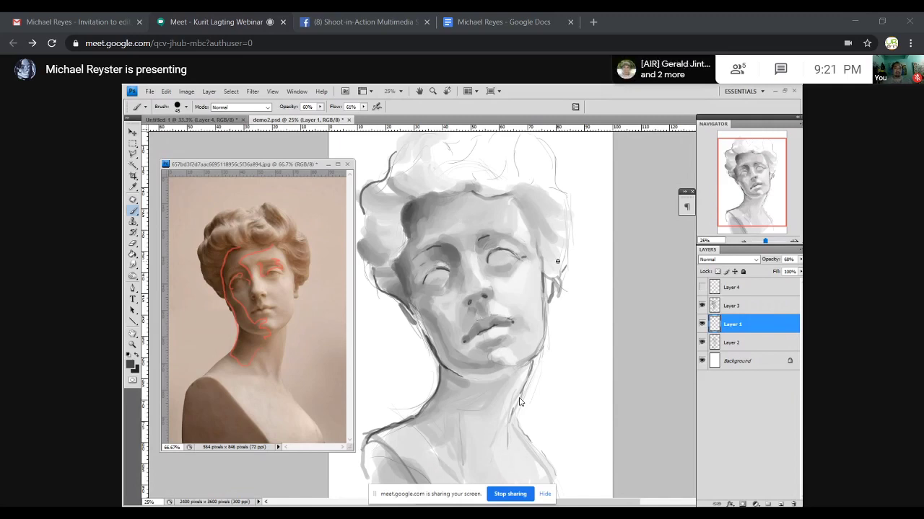
mouse_move(707, 442)
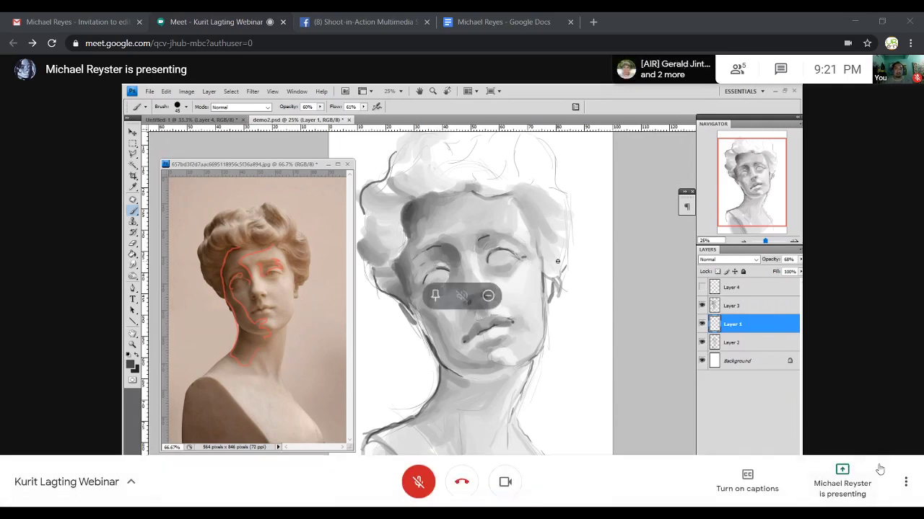
left_click(858, 482)
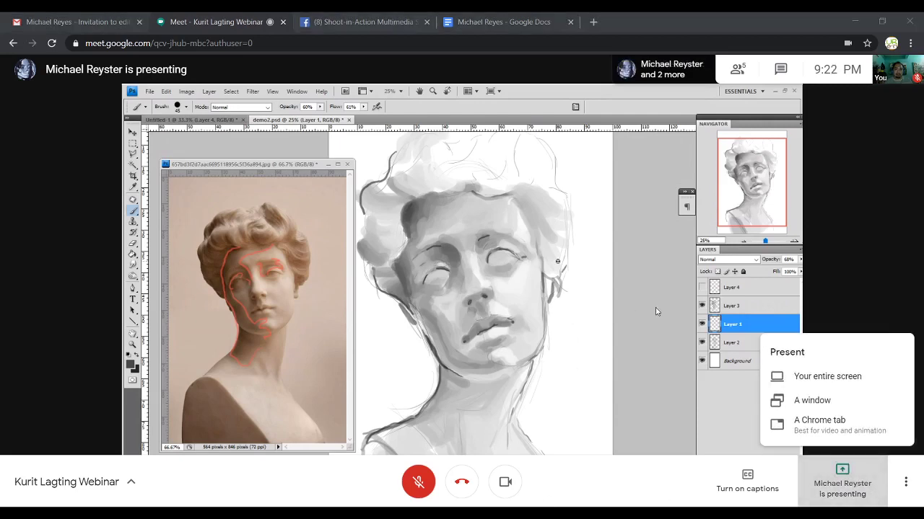
left_click(832, 299)
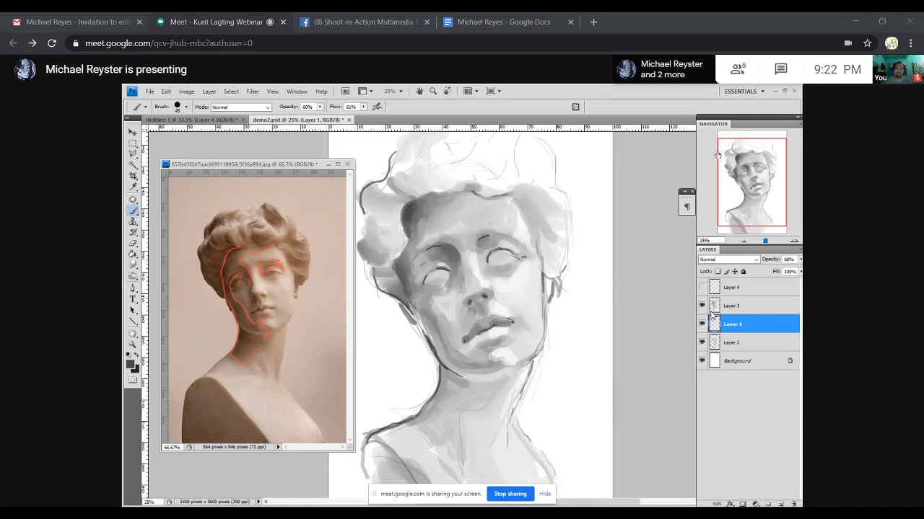
mouse_move(588, 505)
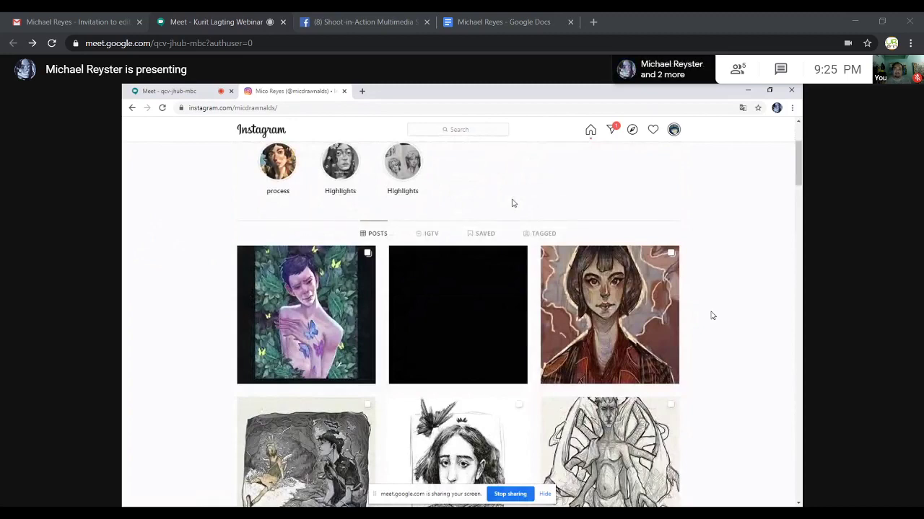
Step: Return from the Instagram page to Photoshop and hide the side panels around the enlarged statue photo
left_click(740, 95)
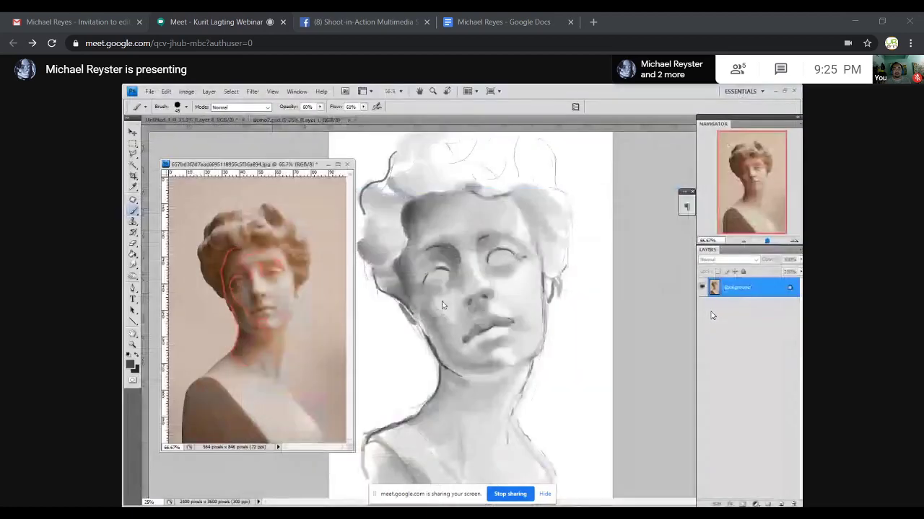
left_click(617, 290)
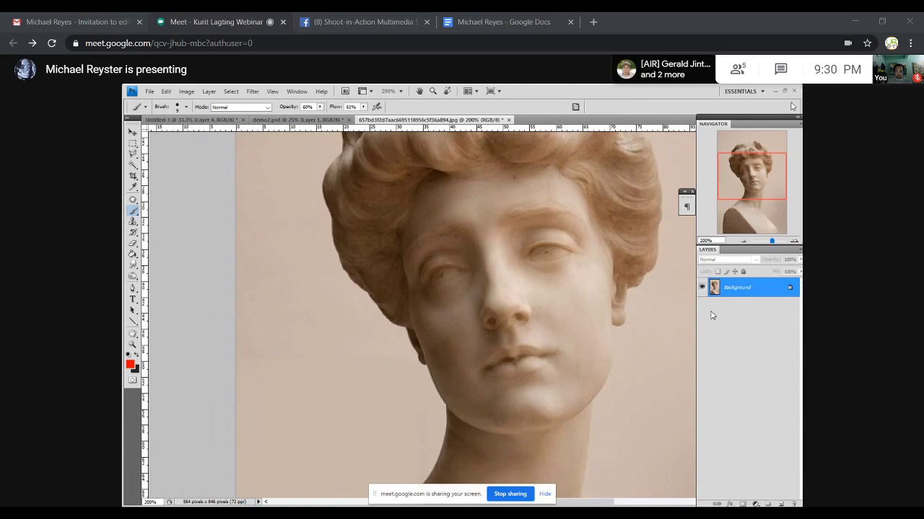
key("shift+Tab")
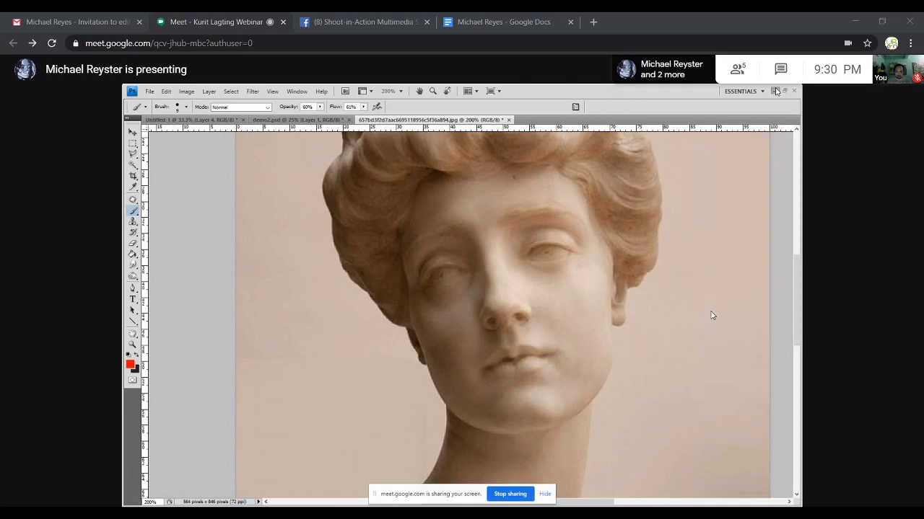